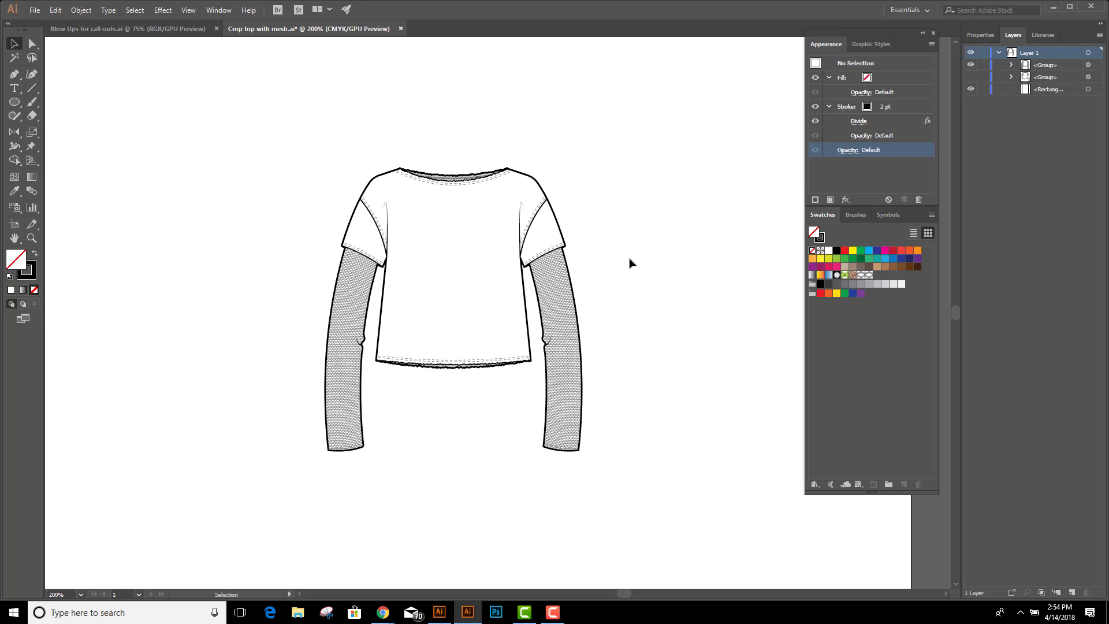
# Step: Duplicate the crop-top flat up-left and set a uniform 200% scale with Scale Strokes & Effects on
pyautogui.press('alt')
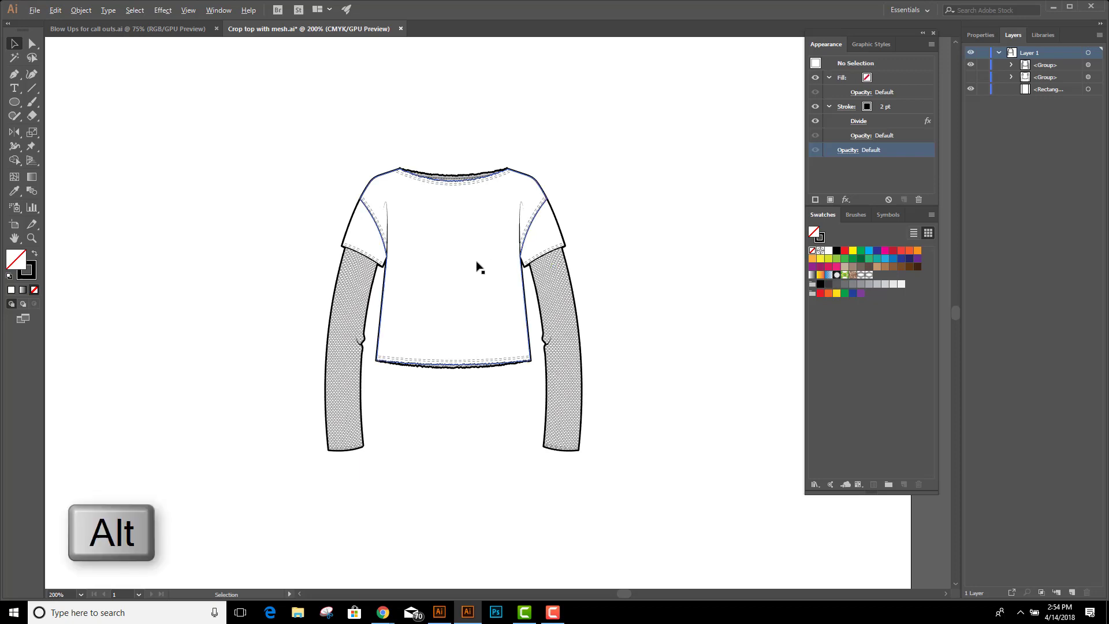
pyautogui.moveTo(477, 265); pyautogui.dragTo(329, 219)
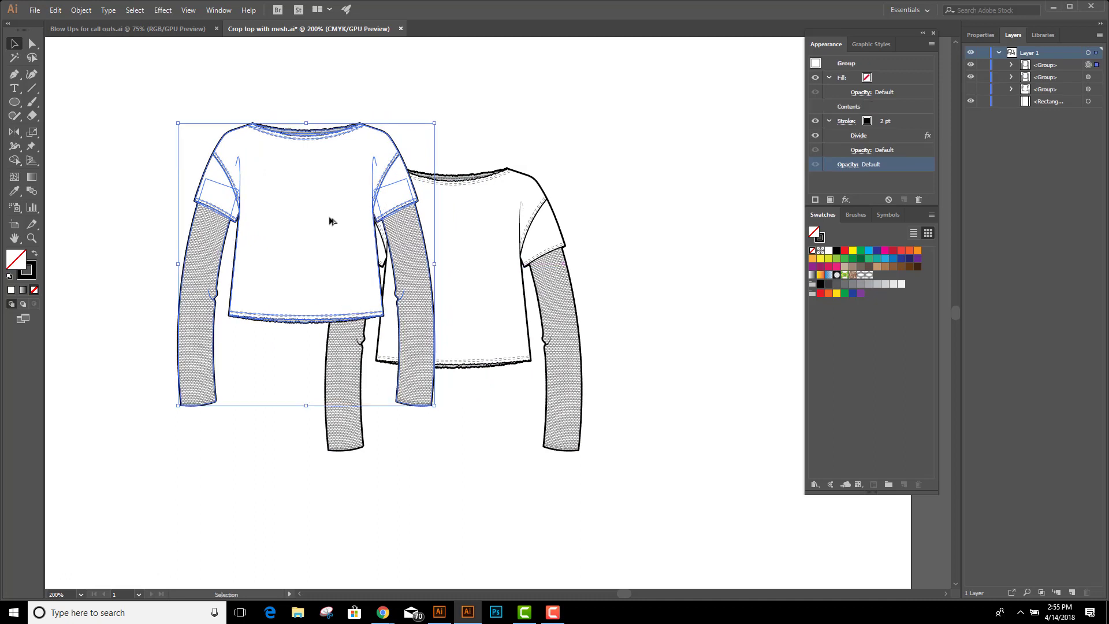
pyautogui.doubleClick(31, 131)
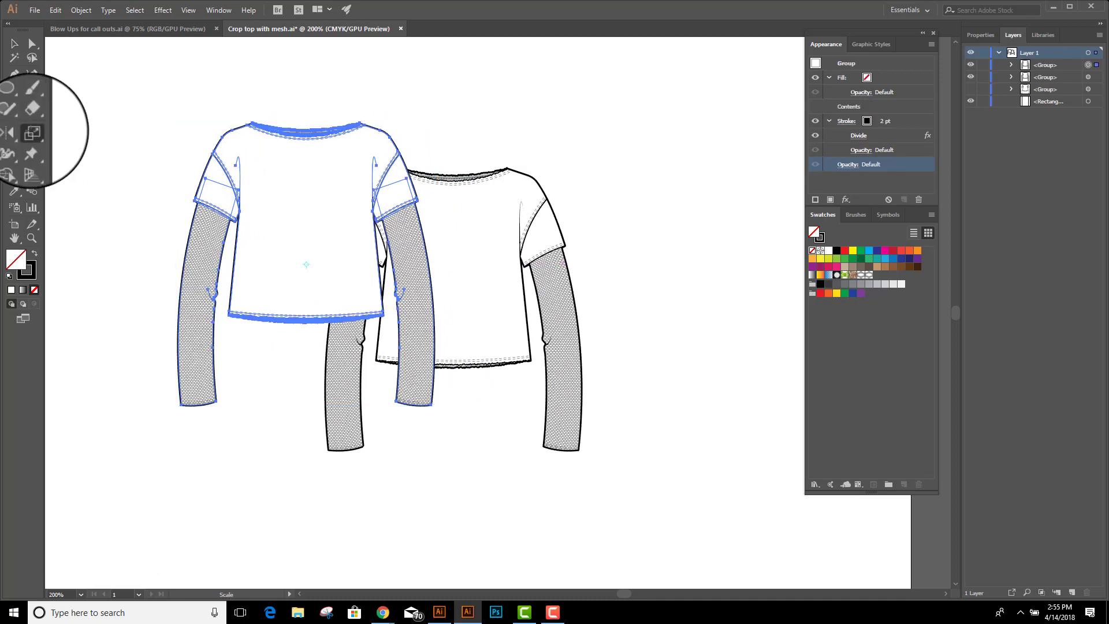
pyautogui.moveTo(448, 60); pyautogui.dragTo(556, 90)
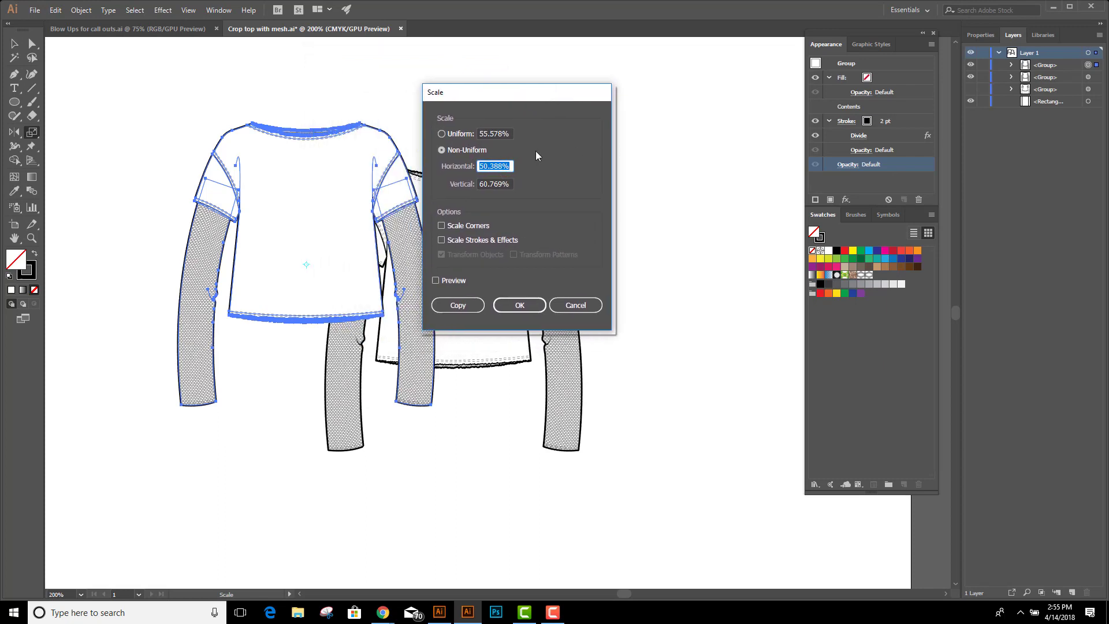
pyautogui.click(442, 135)
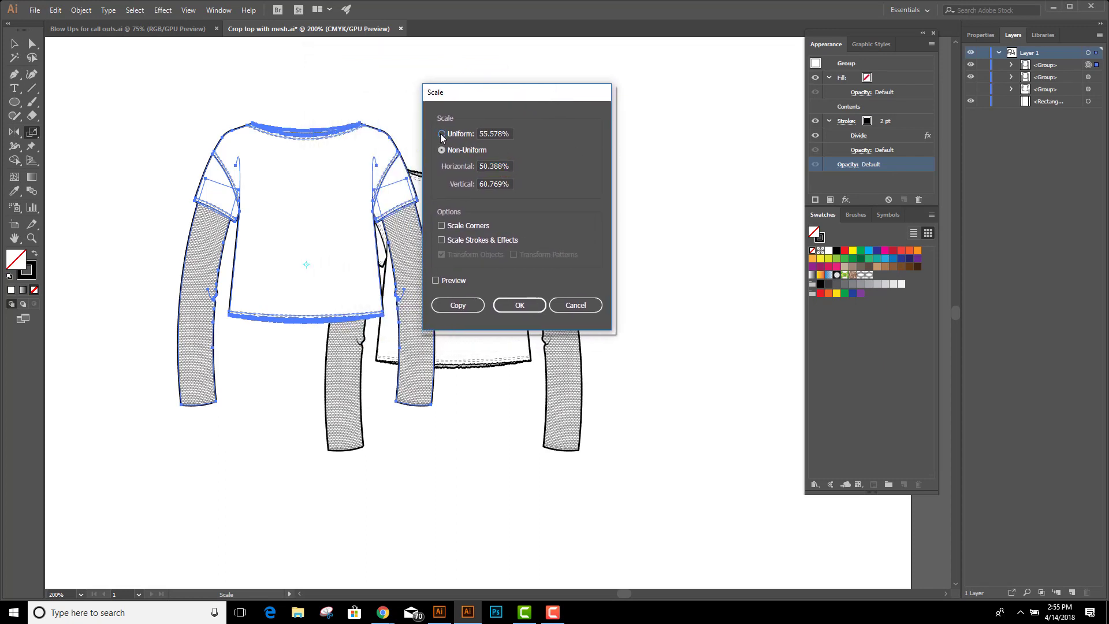
pyautogui.click(481, 133)
pyautogui.moveTo(481, 132); pyautogui.dragTo(533, 132)
pyautogui.write('200')
pyautogui.click(441, 240)
# Step: Apply the 200% enlargement to the copy and pan it into view
pyautogui.click(532, 306)
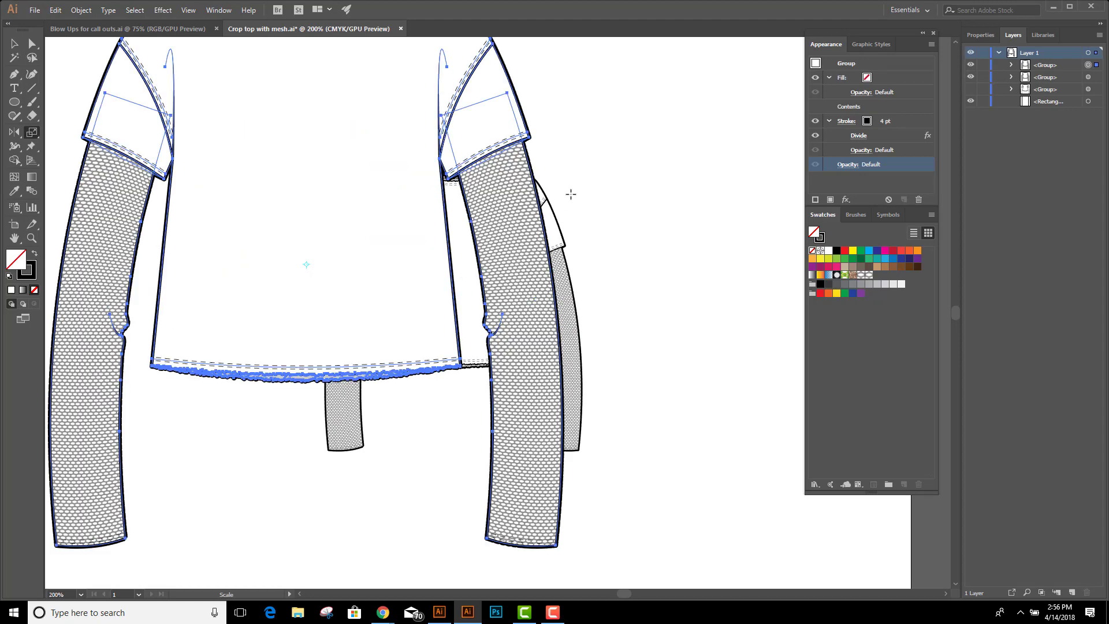
pyautogui.press('space')
pyautogui.moveTo(621, 155); pyautogui.dragTo(702, 272)
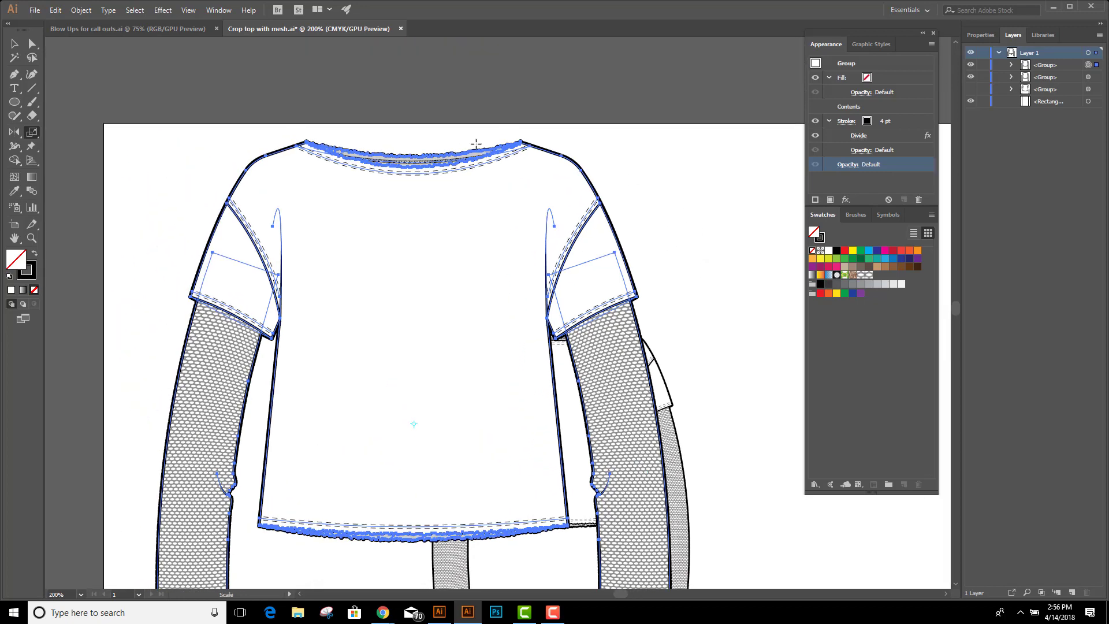
# Step: Draw an ellipse over the enlarged flat's left shoulder seam and sleeve
pyautogui.click(14, 103)
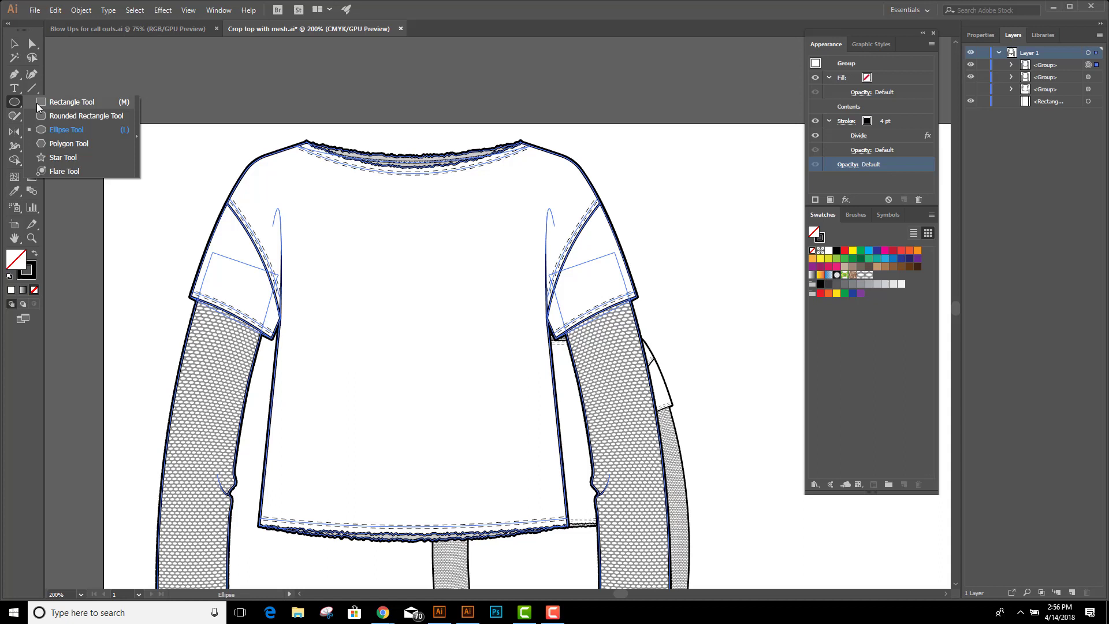
pyautogui.click(50, 130)
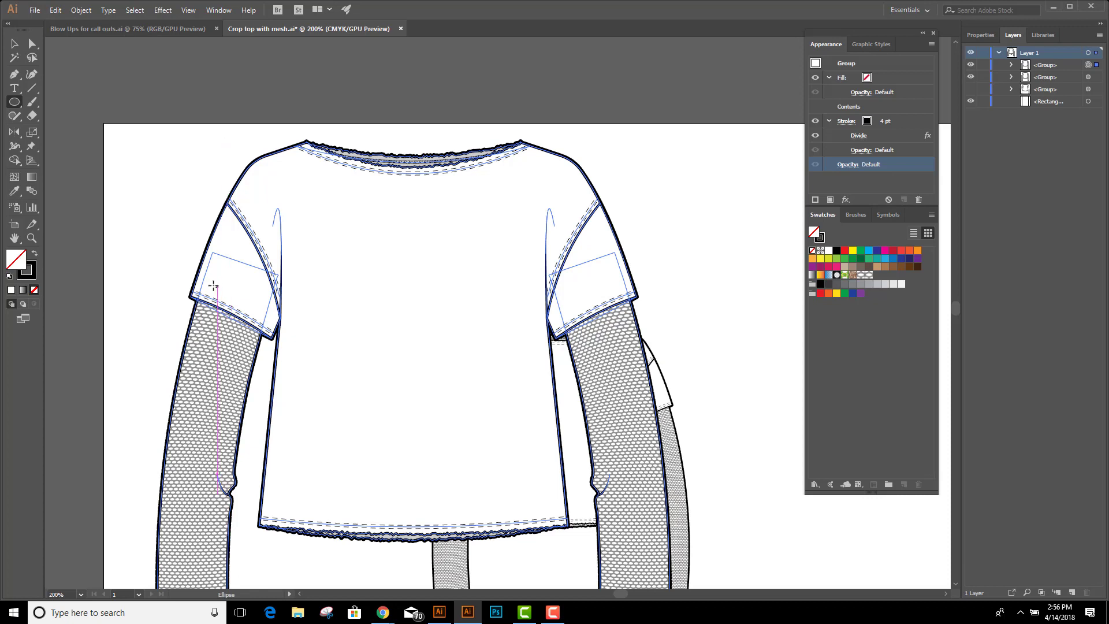
pyautogui.moveTo(212, 285); pyautogui.dragTo(350, 382)
pyautogui.press('space')
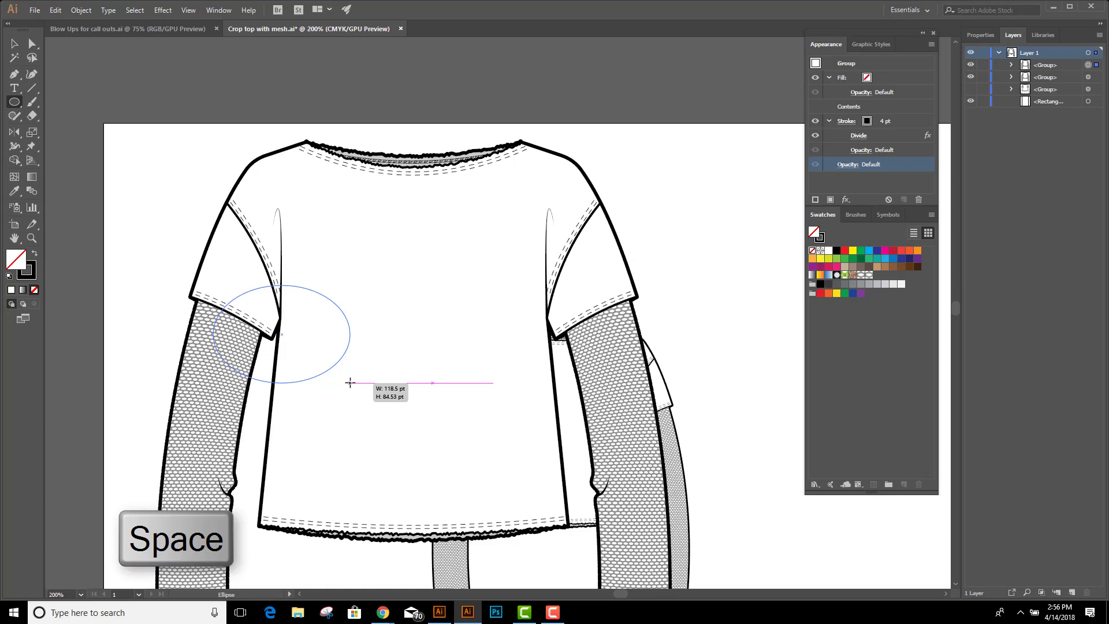
pyautogui.moveTo(350, 382)
pyautogui.mouseDown()
pyautogui.moveTo(350, 283)
pyautogui.moveTo(284, 314)
pyautogui.moveTo(357, 339)
pyautogui.moveTo(260, 285)
pyautogui.moveTo(248, 335)
pyautogui.moveTo(337, 393)
pyautogui.moveTo(324, 362)
pyautogui.mouseUp()
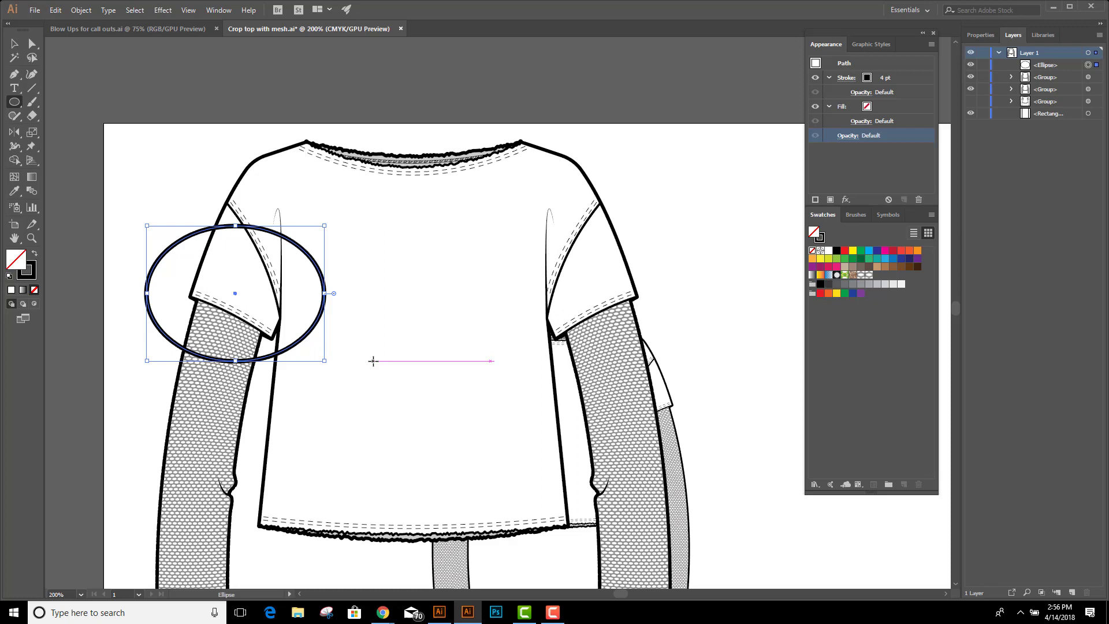
# Step: Select the oval and enlarged flat together and make a clipping mask of them
pyautogui.press('d')
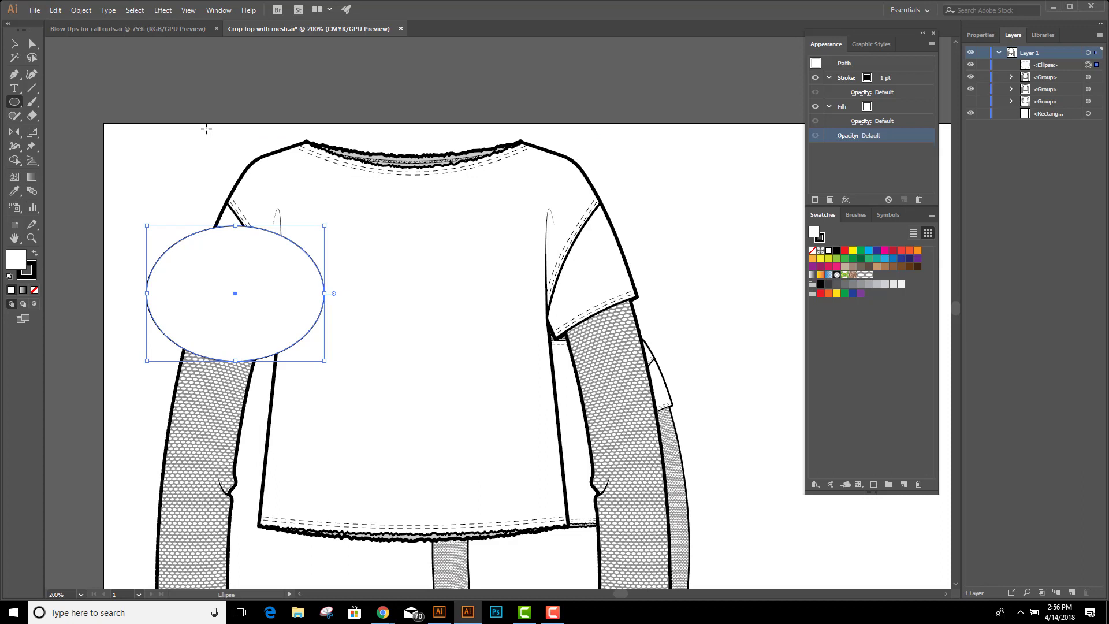
pyautogui.press('v')
pyautogui.click(196, 179)
pyautogui.moveTo(167, 209); pyautogui.dragTo(230, 287)
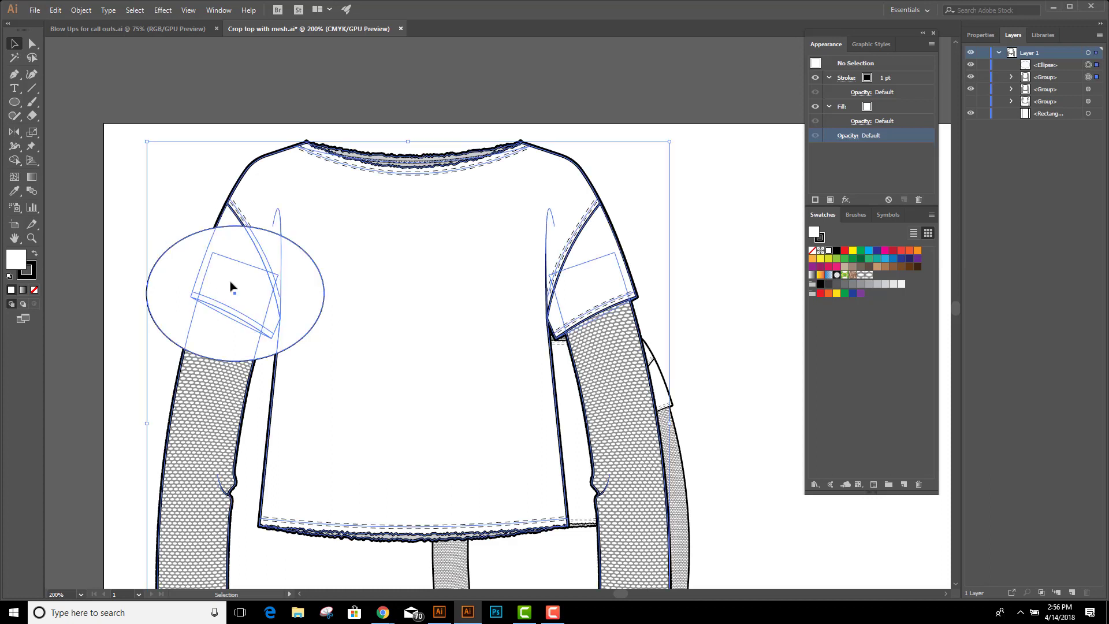
pyautogui.rightClick(209, 173)
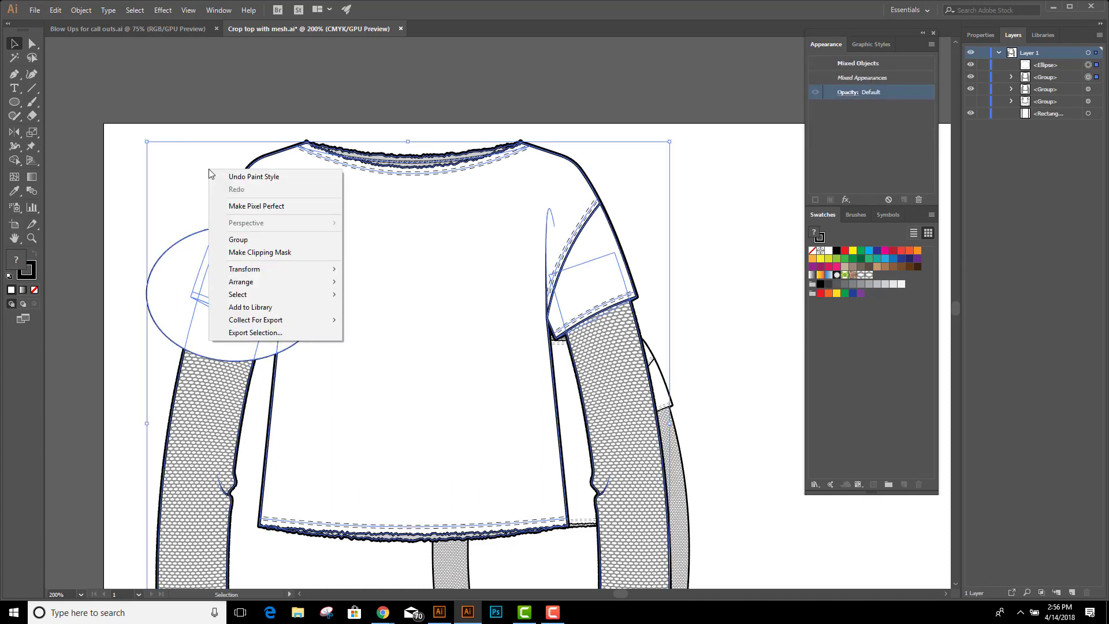
pyautogui.click(260, 253)
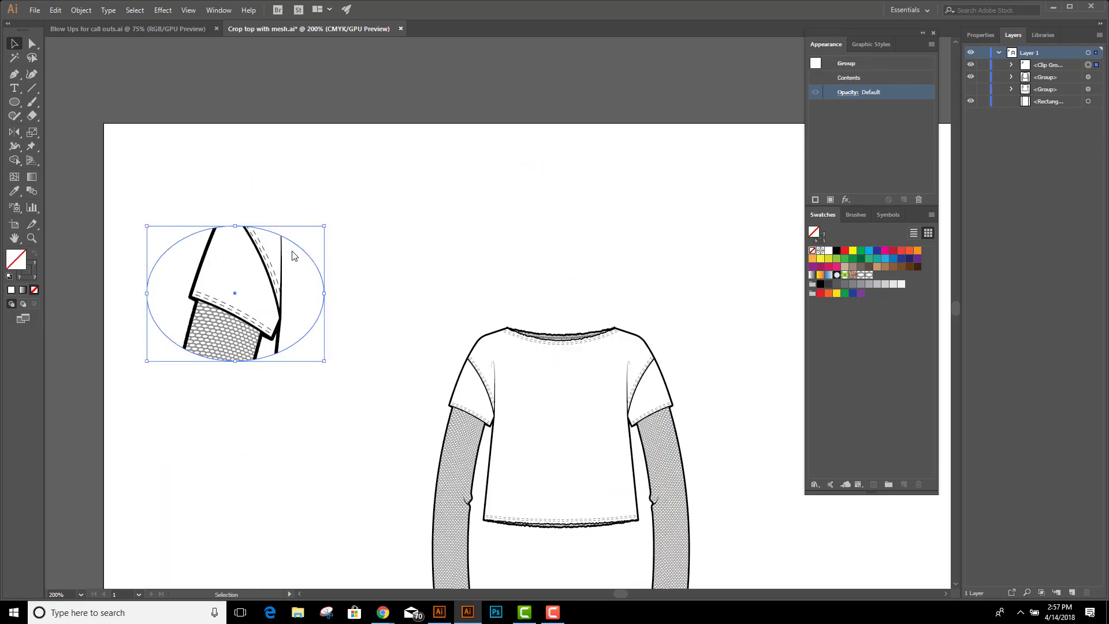
pyautogui.click(343, 243)
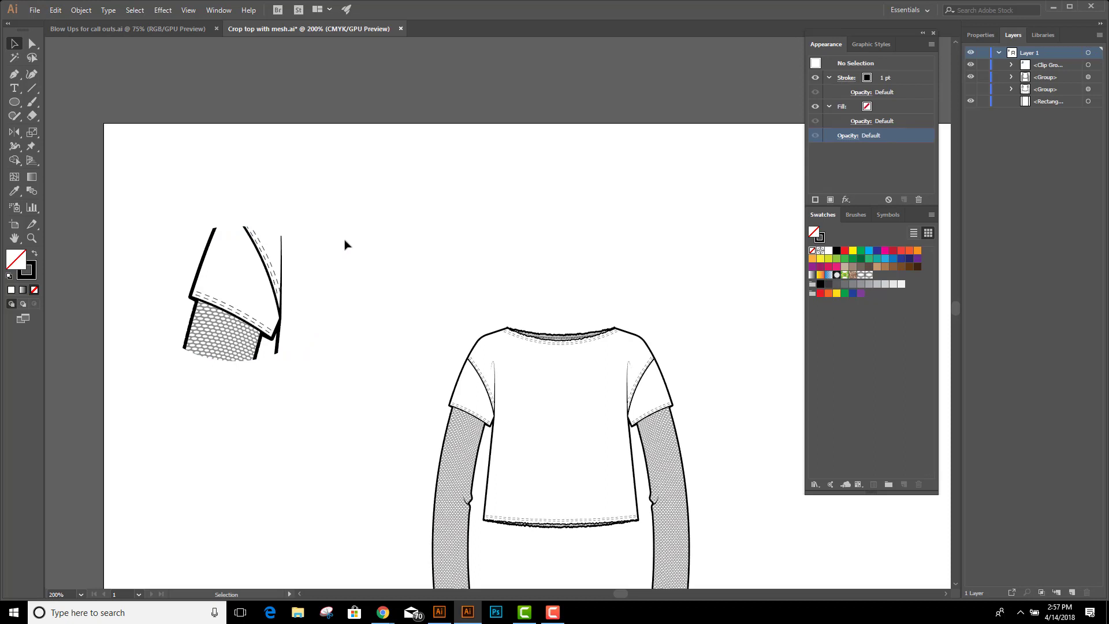
# Step: Give the oval outline a white fill and black stroke, then move the callout above the shoulder
pyautogui.click(32, 43)
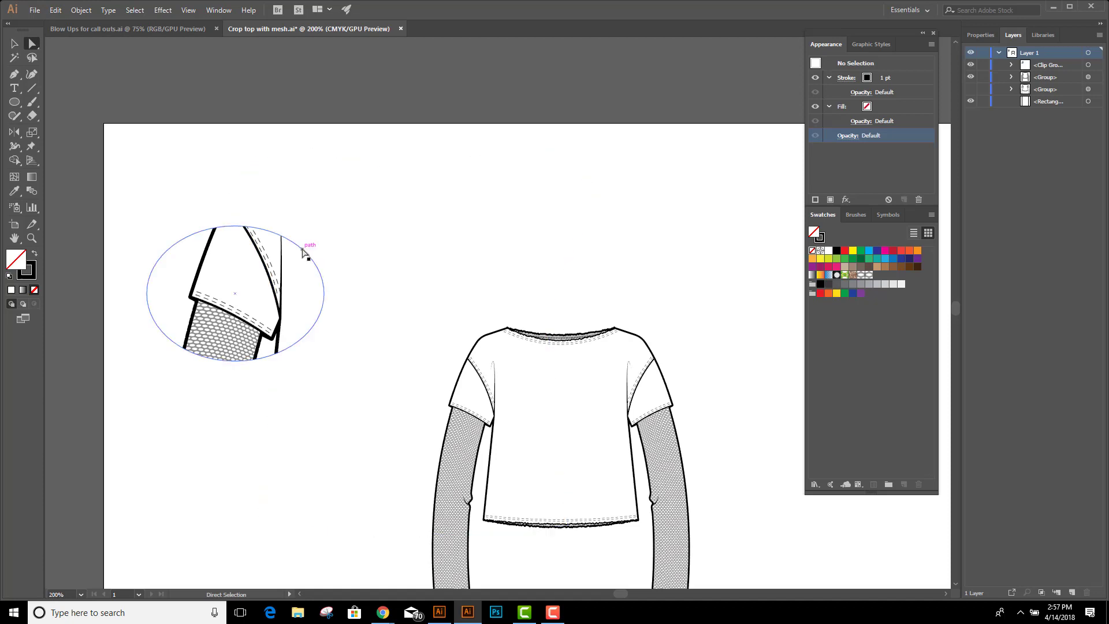
pyautogui.click(174, 246)
pyautogui.press('d')
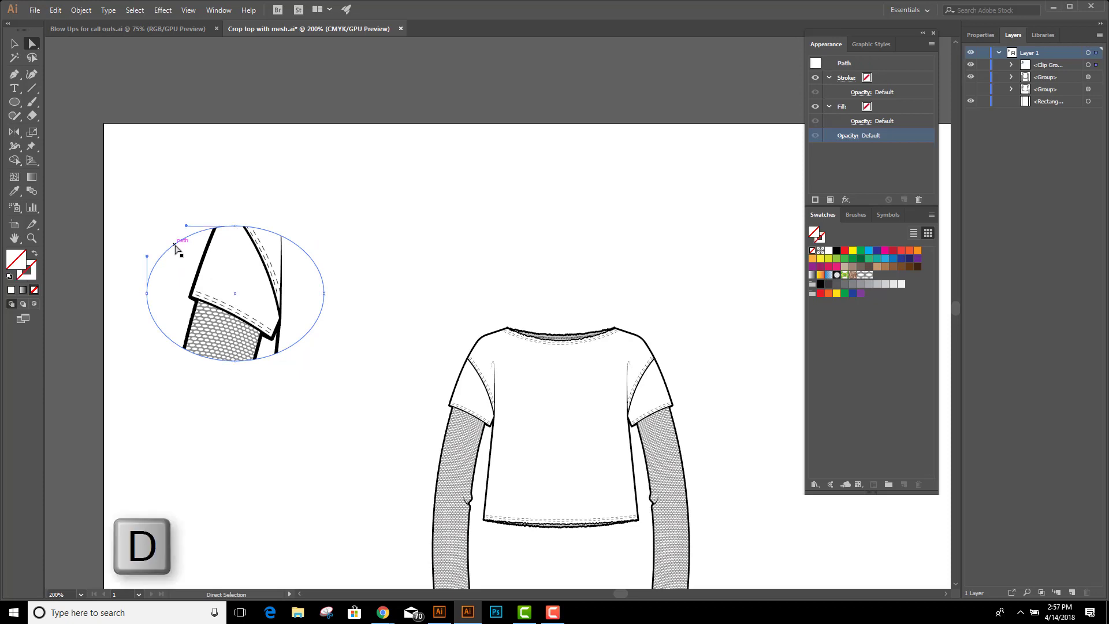
pyautogui.press('d')
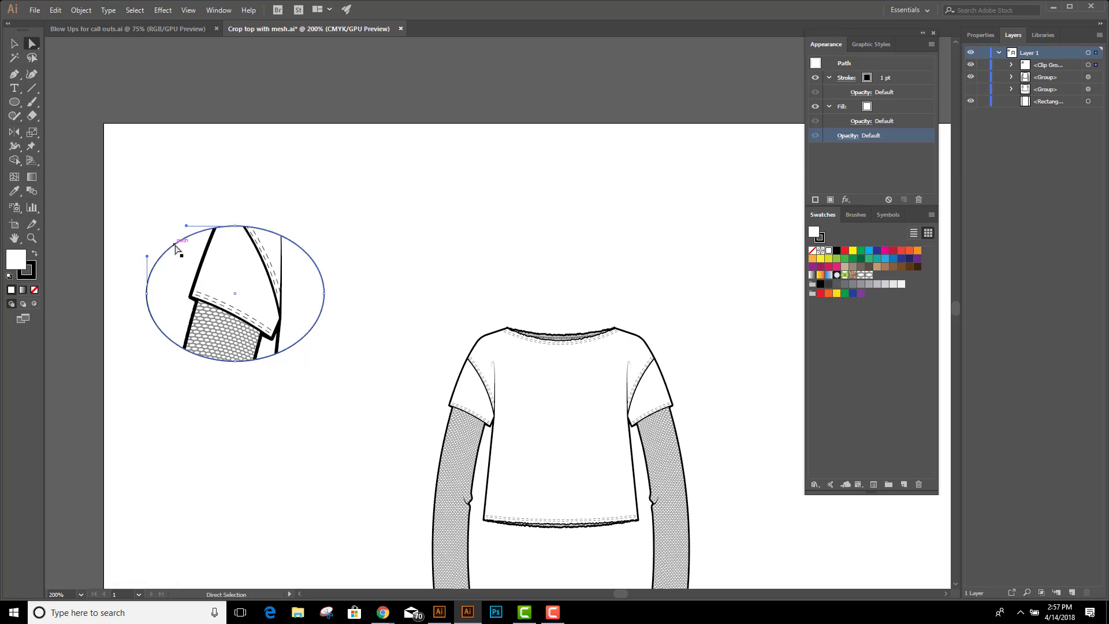
pyautogui.press('v')
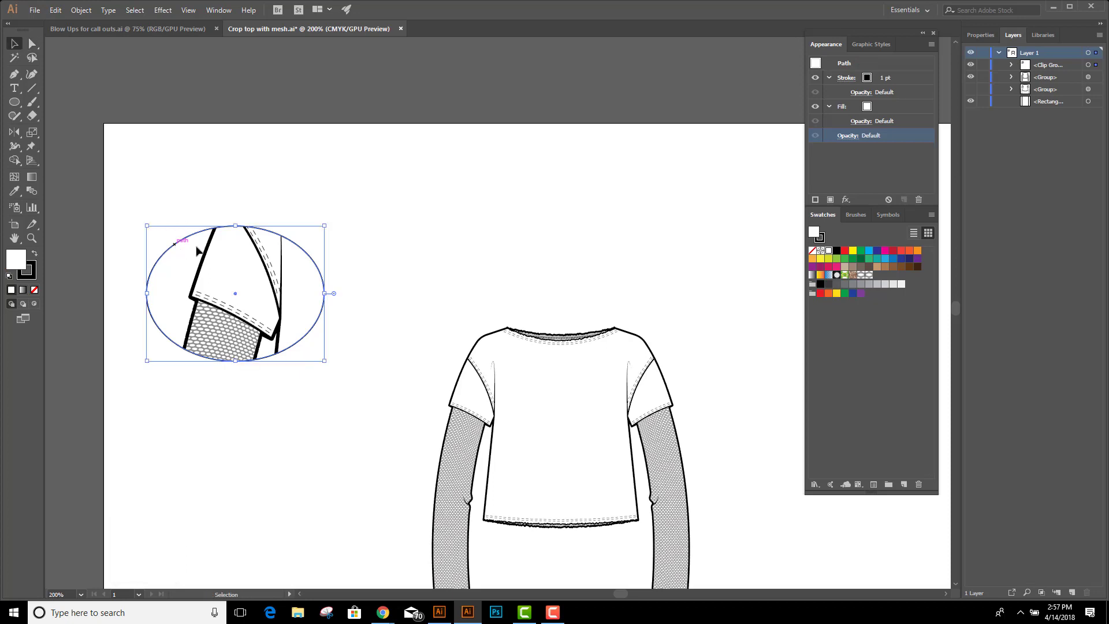
pyautogui.moveTo(242, 282); pyautogui.dragTo(411, 265)
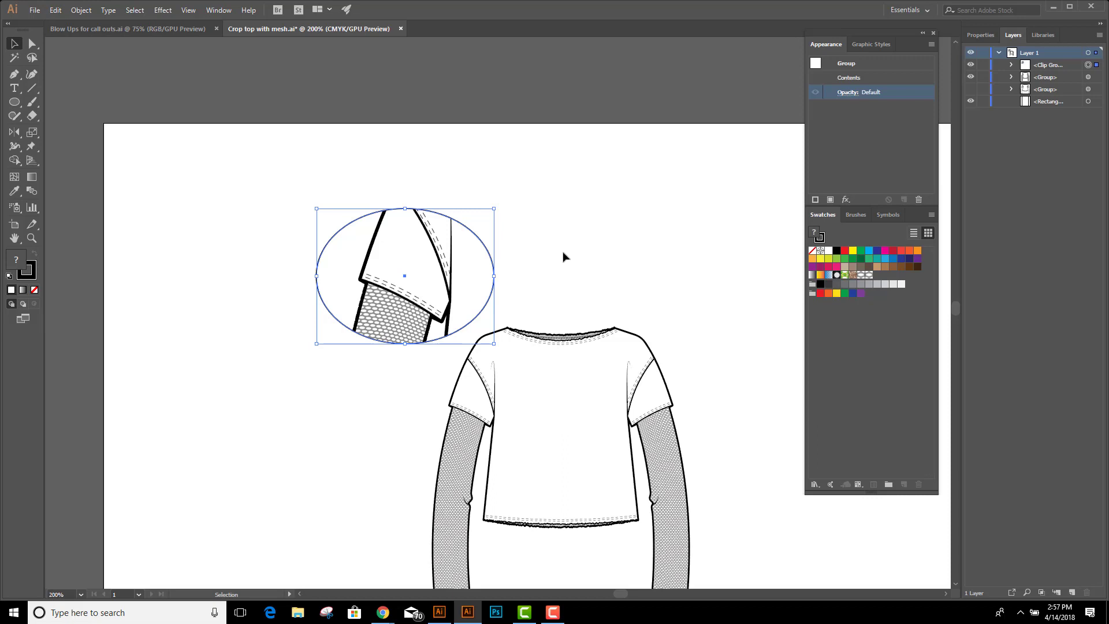
# Step: Draw a pen connector path from the left sleeve to the oval's bottom edge and down to the shoulder
pyautogui.press('p')
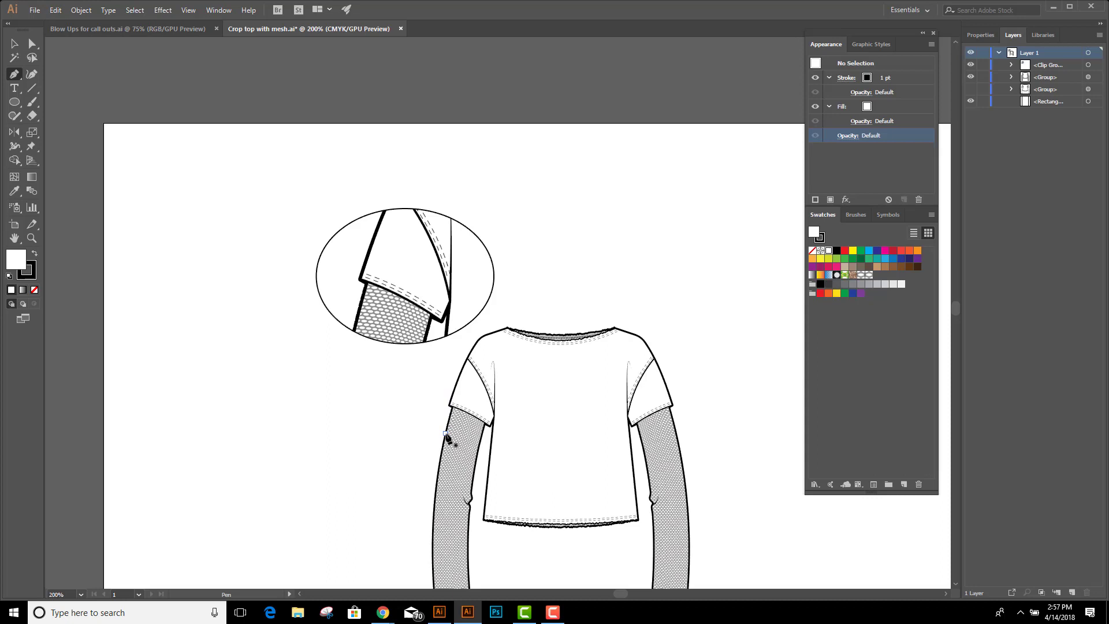
pyautogui.click(445, 432)
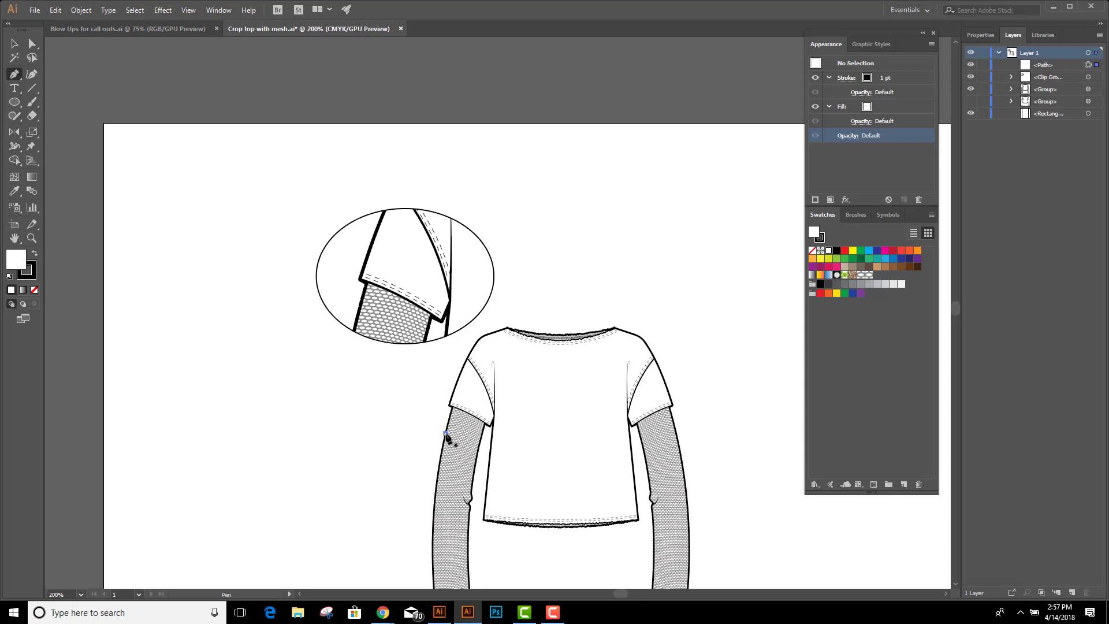
pyautogui.click(352, 331)
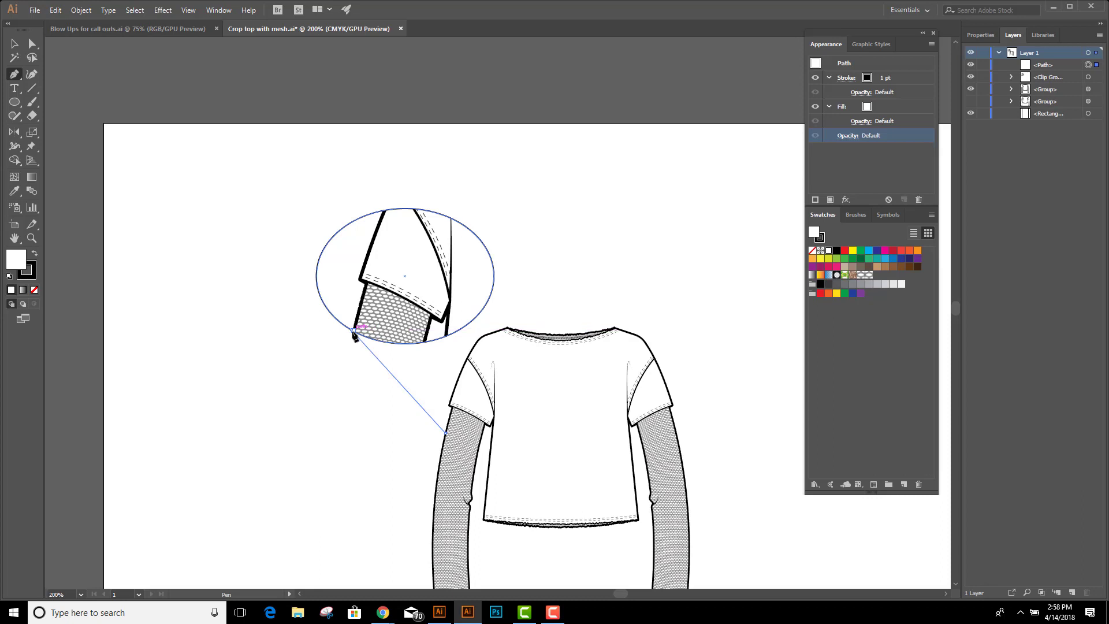
pyautogui.click(459, 329)
pyautogui.click(462, 365)
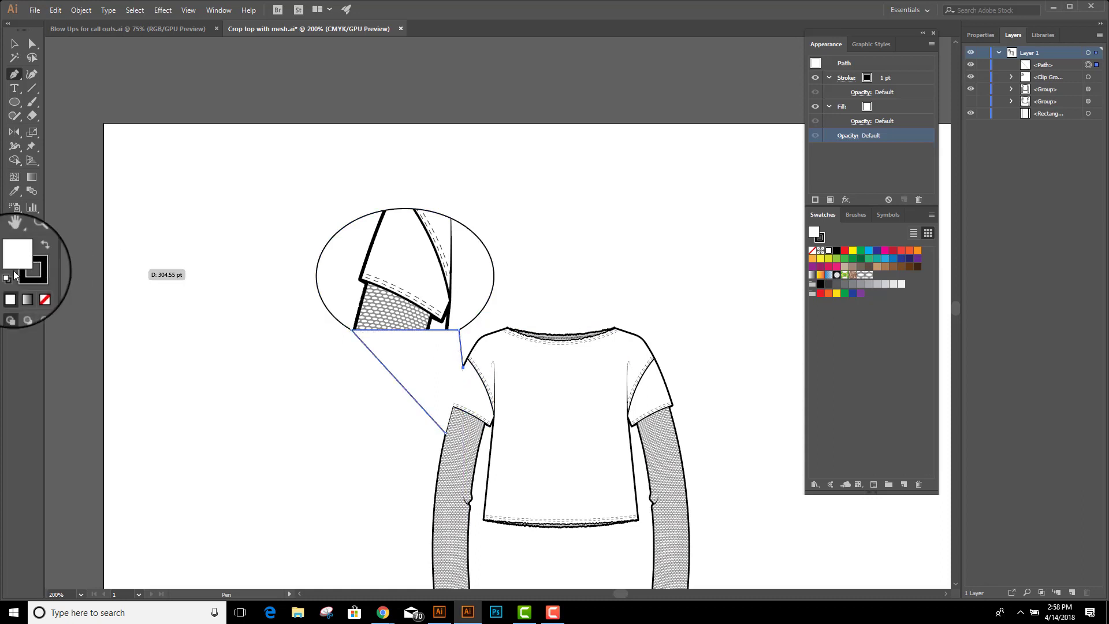
# Step: Give the connector path no fill, a tapered width profile and a 2 pt stroke weight
pyautogui.click(35, 290)
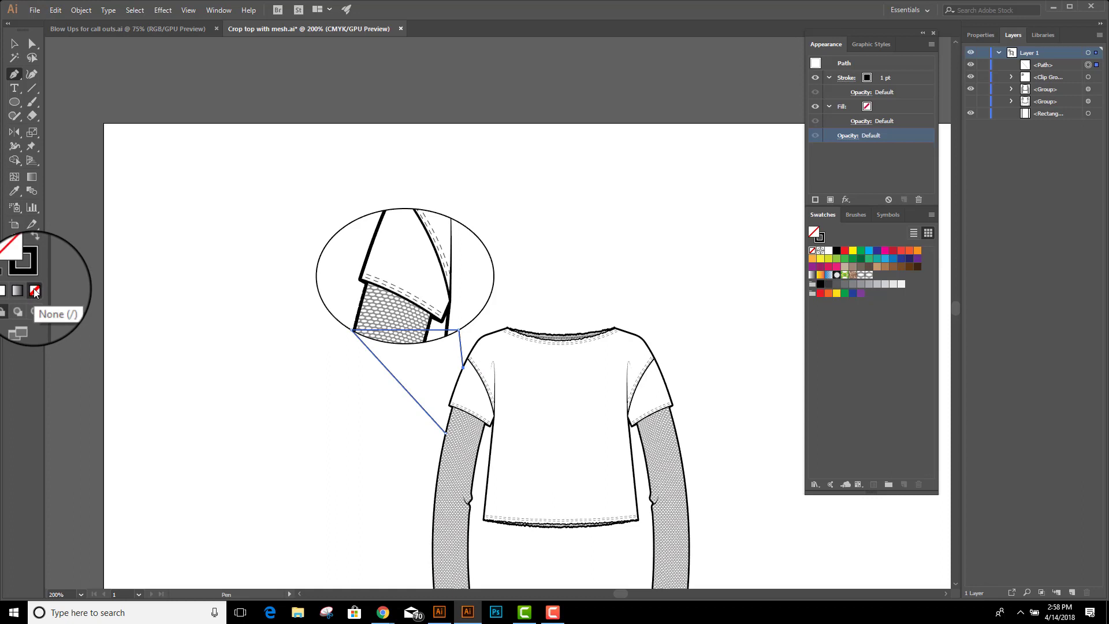
pyautogui.click(984, 36)
pyautogui.click(992, 182)
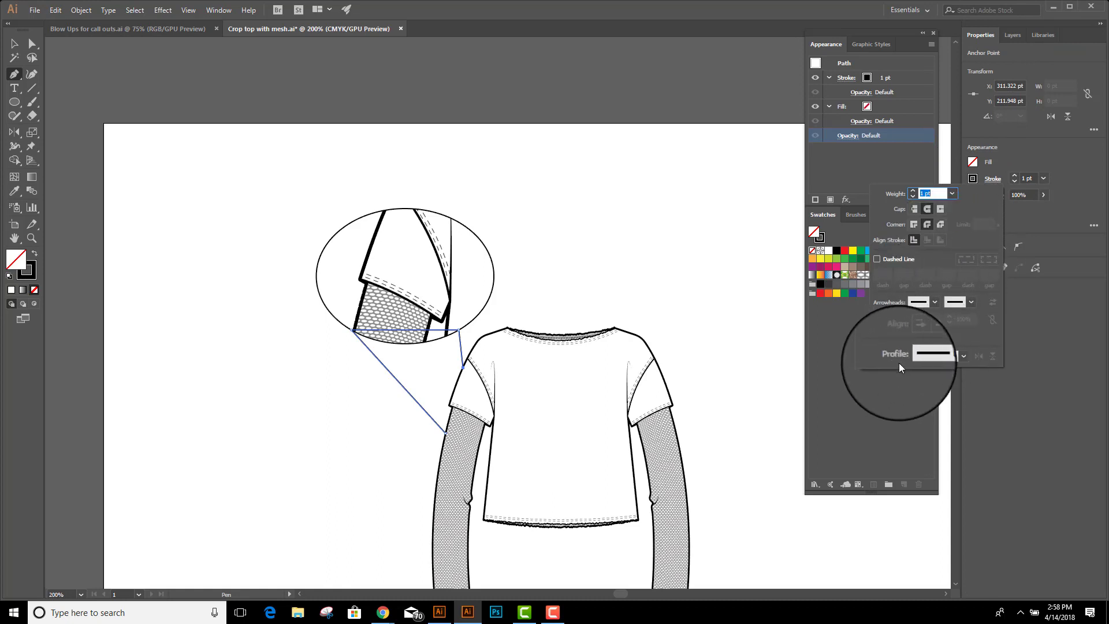
pyautogui.click(962, 357)
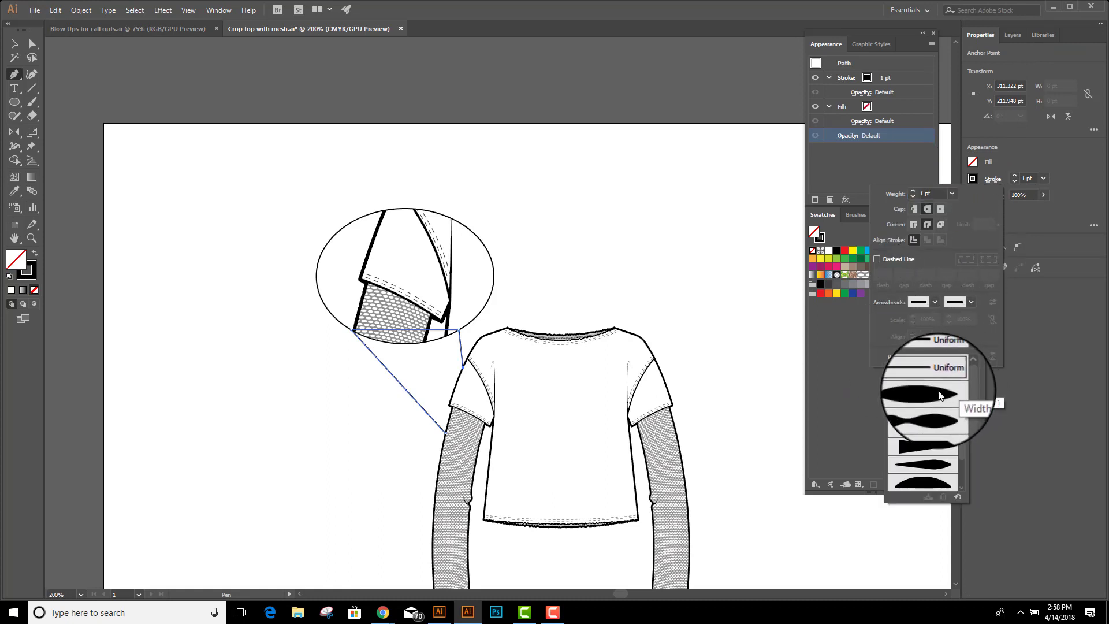
pyautogui.click(939, 396)
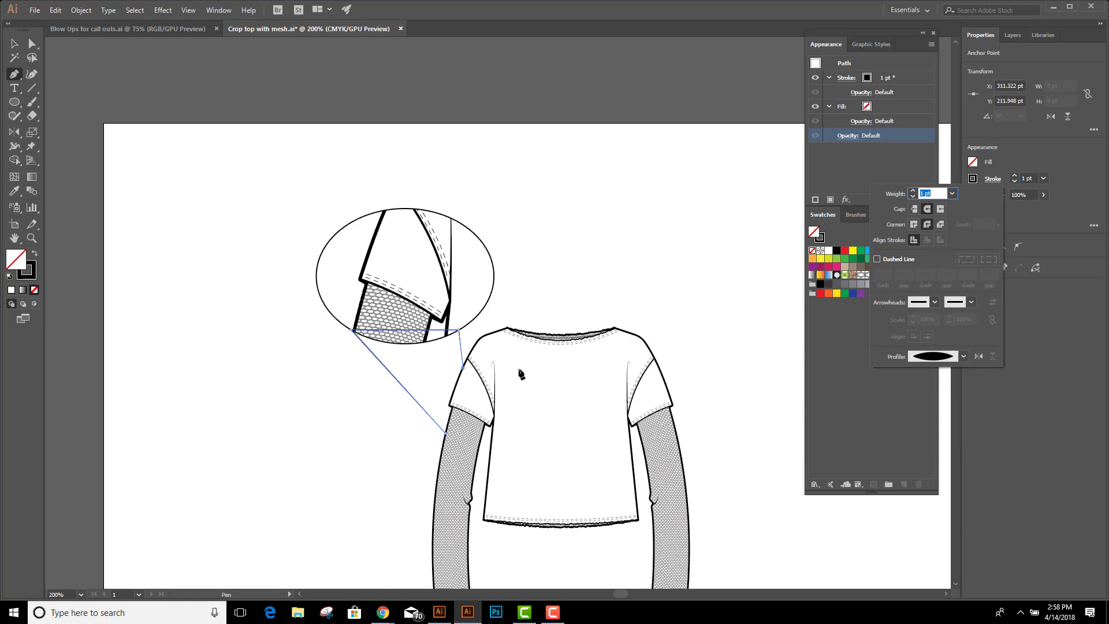
pyautogui.click(951, 194)
pyautogui.click(957, 258)
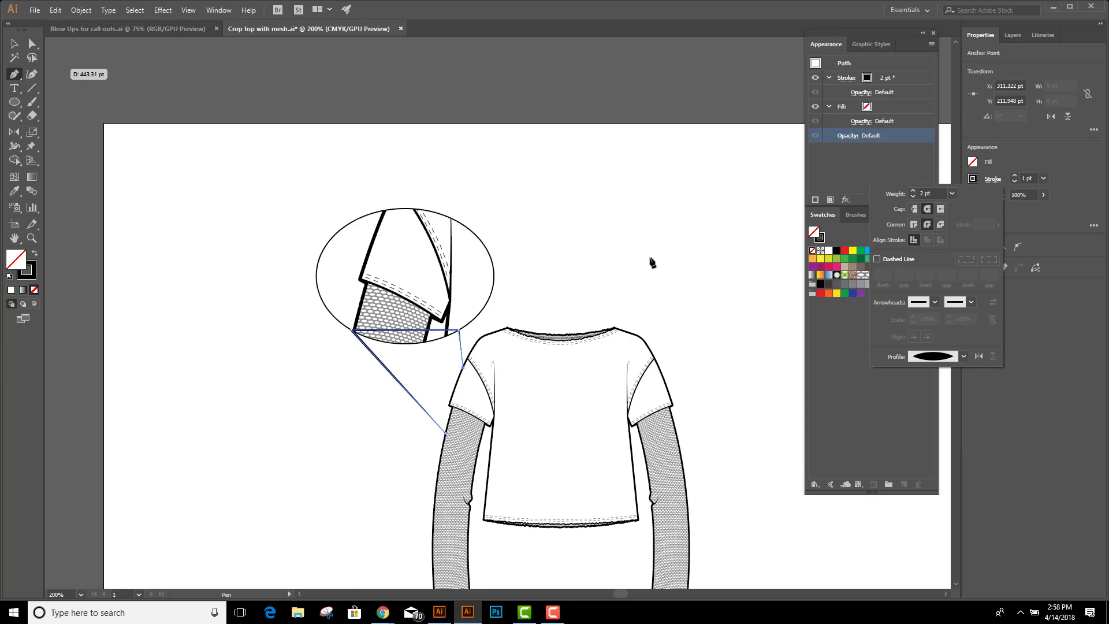
pyautogui.press('v')
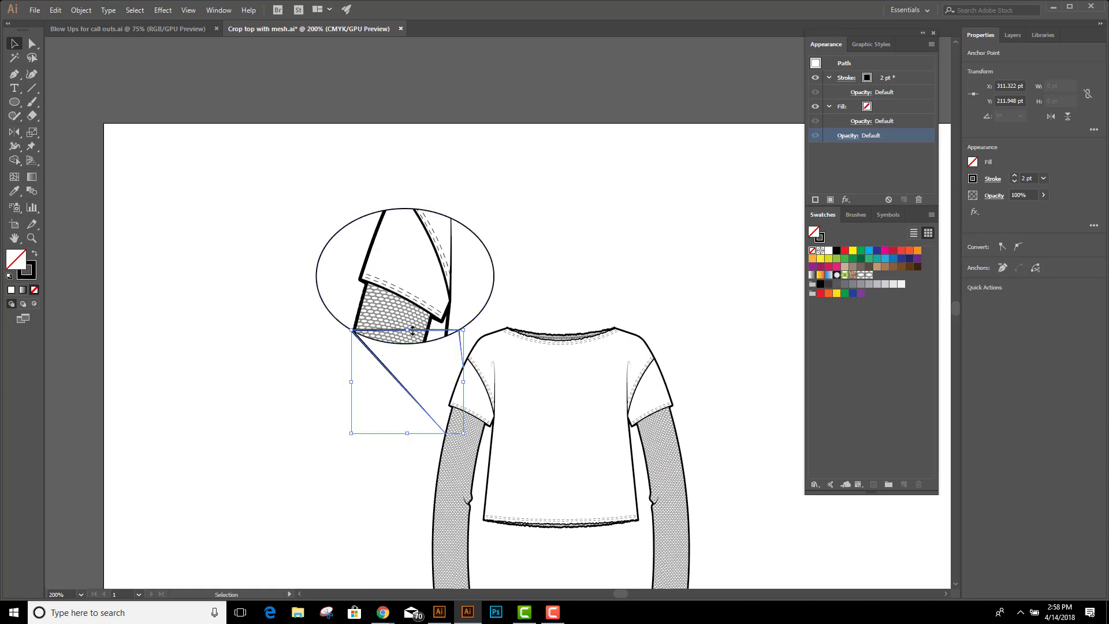
# Step: Send the connector path to the back behind the crop top and deselect it
pyautogui.rightClick(552, 282)
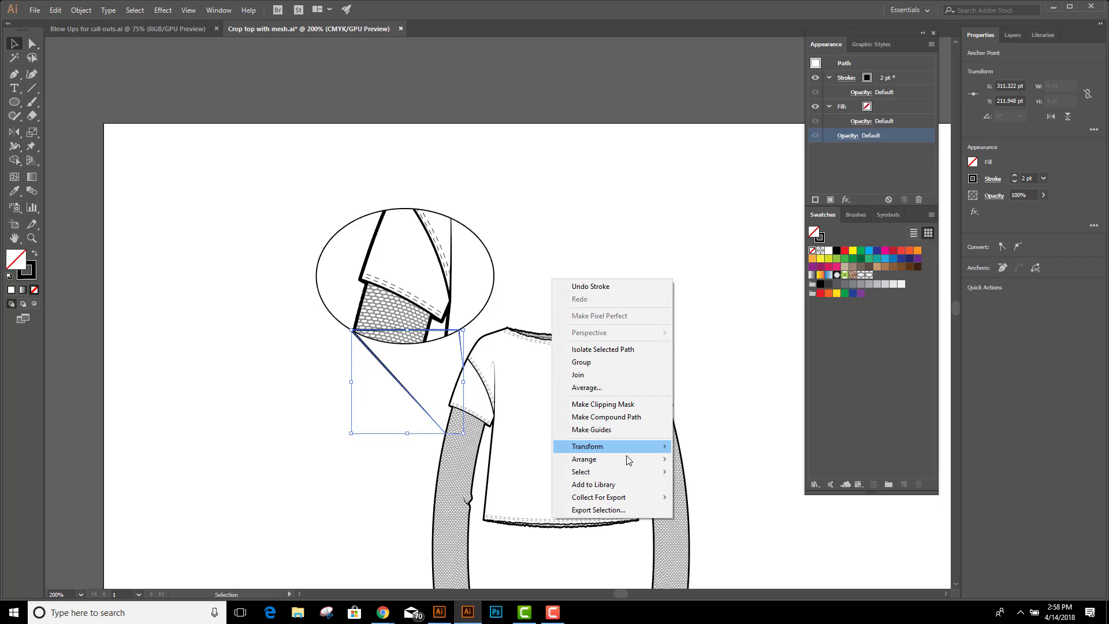
pyautogui.moveTo(627, 460)
pyautogui.click(704, 498)
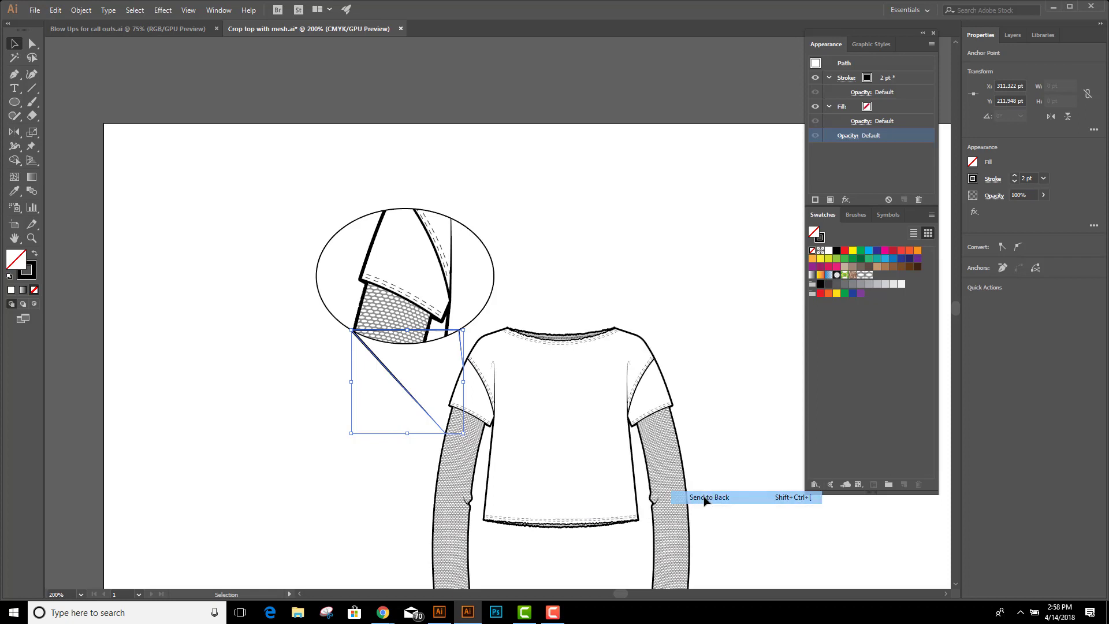
pyautogui.click(605, 269)
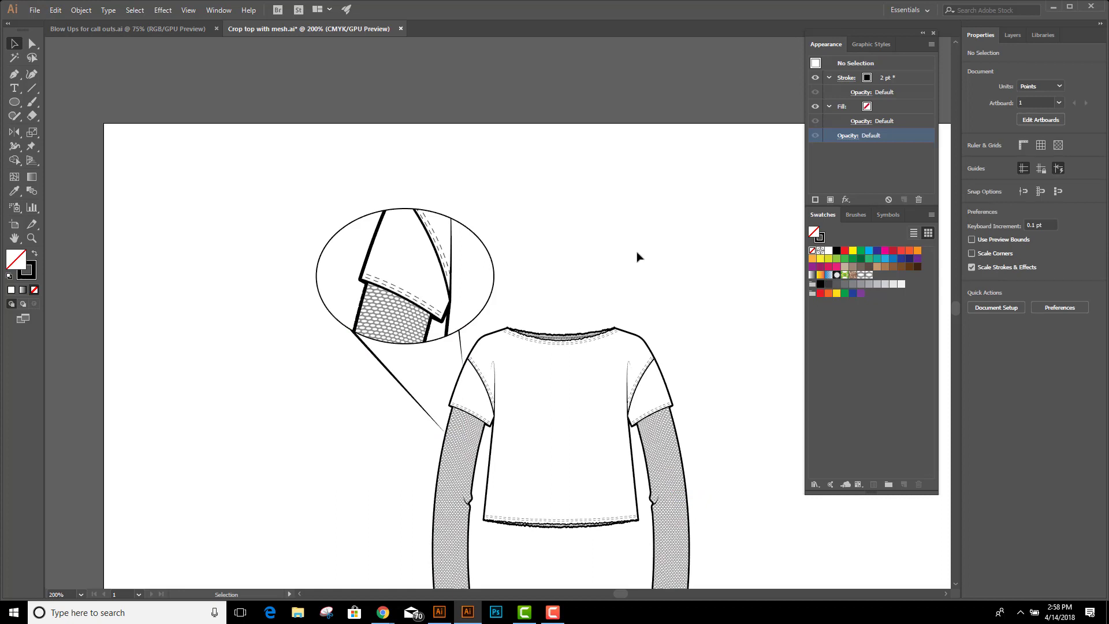